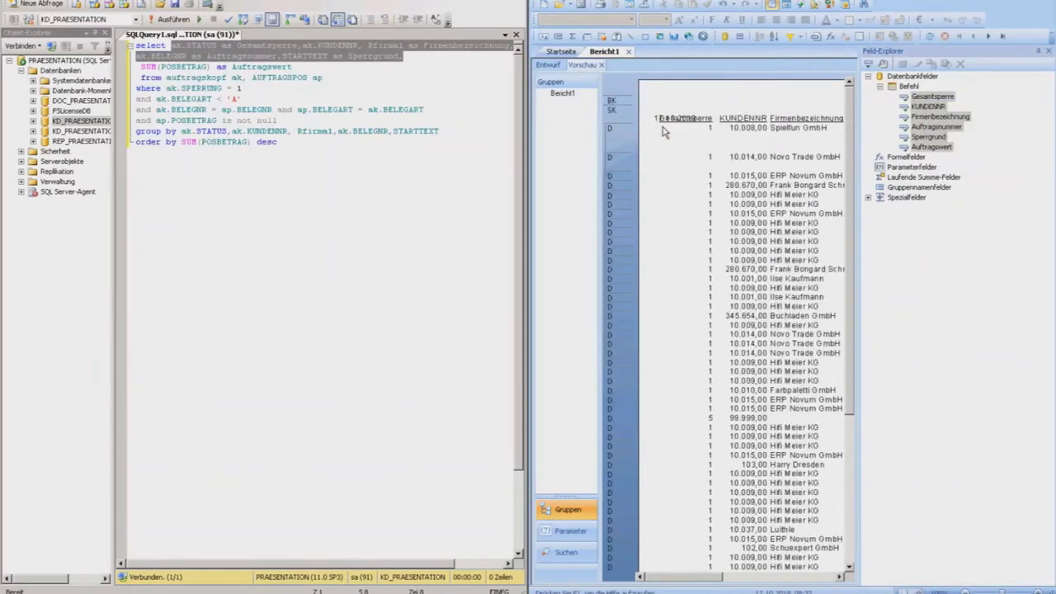
- Maximize the report window and close the Bericht1 report without saving its changes
key(super+Up)
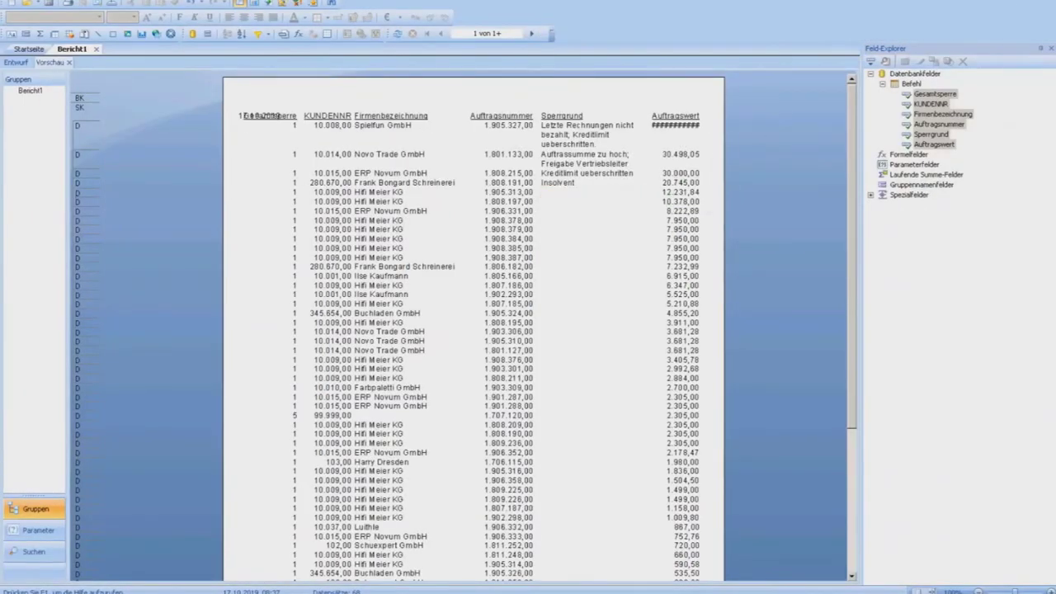
key(alt+F4)
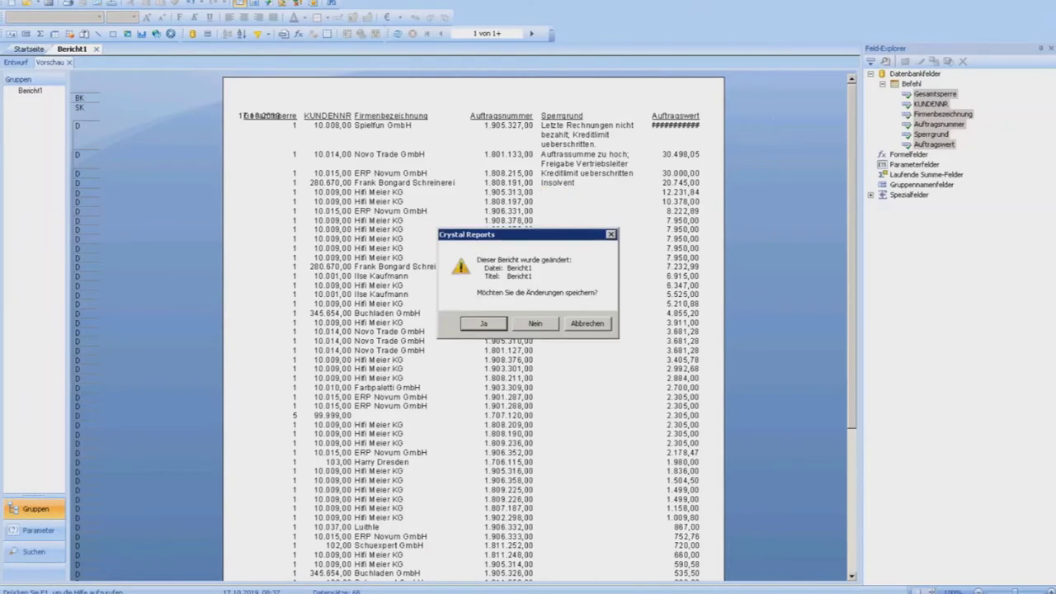
click(535, 325)
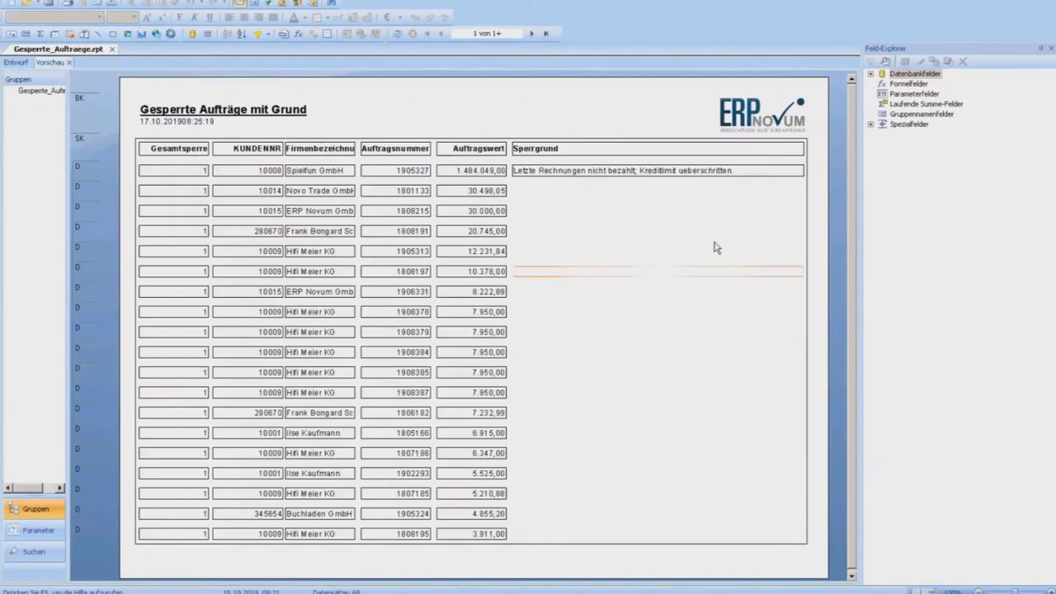
- Expand the database fields of the Befehl command in the Gesperrte_Auftraege.rpt report
click(870, 75)
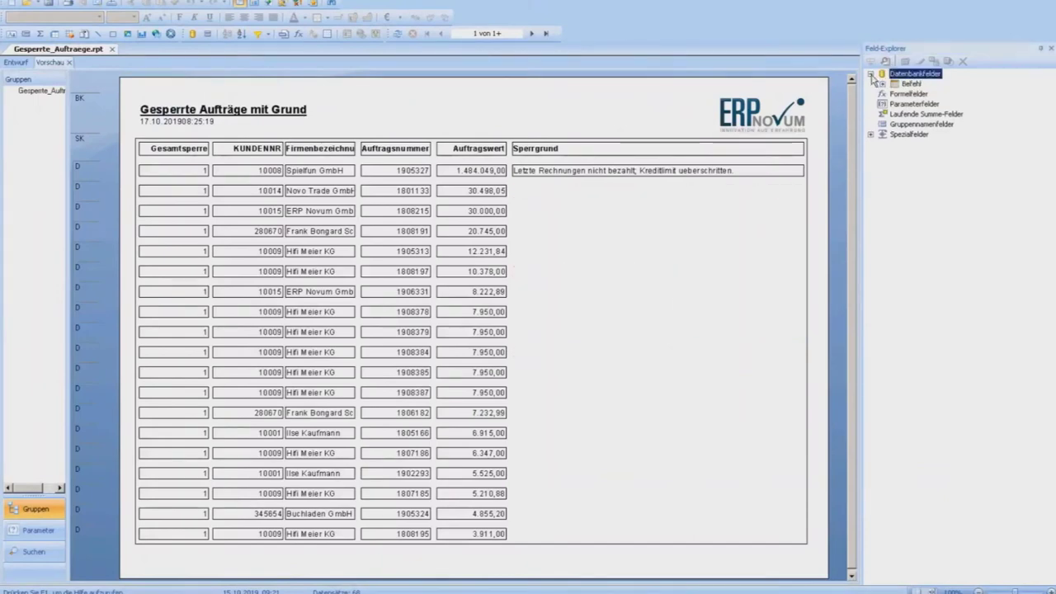
click(882, 84)
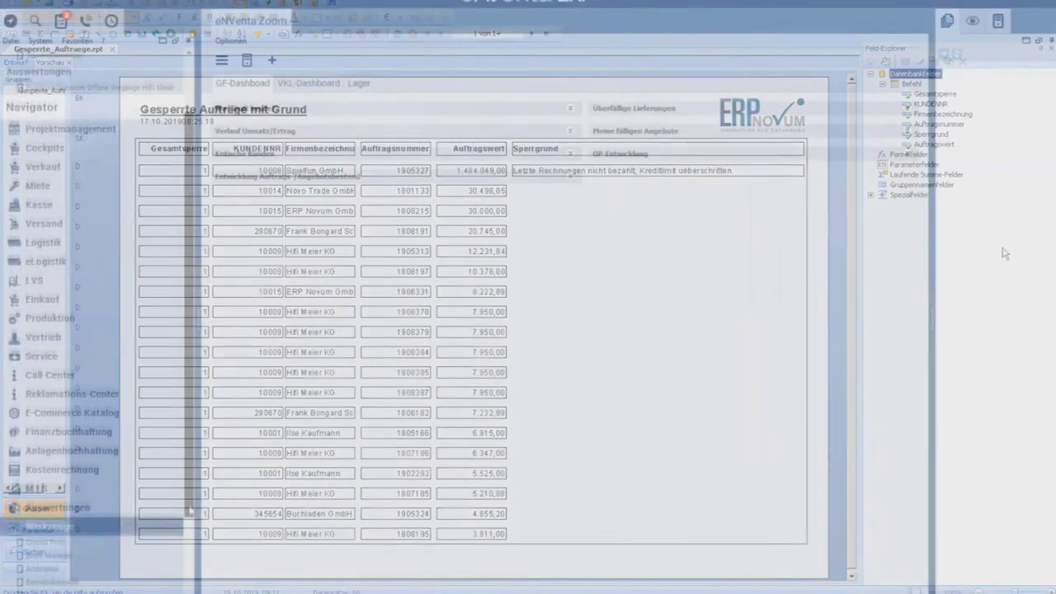
- Switch to eNVenta ERP, open Crystal Print under Werkzeuge and add a new report entry
scroll(189, 591, down, 3)
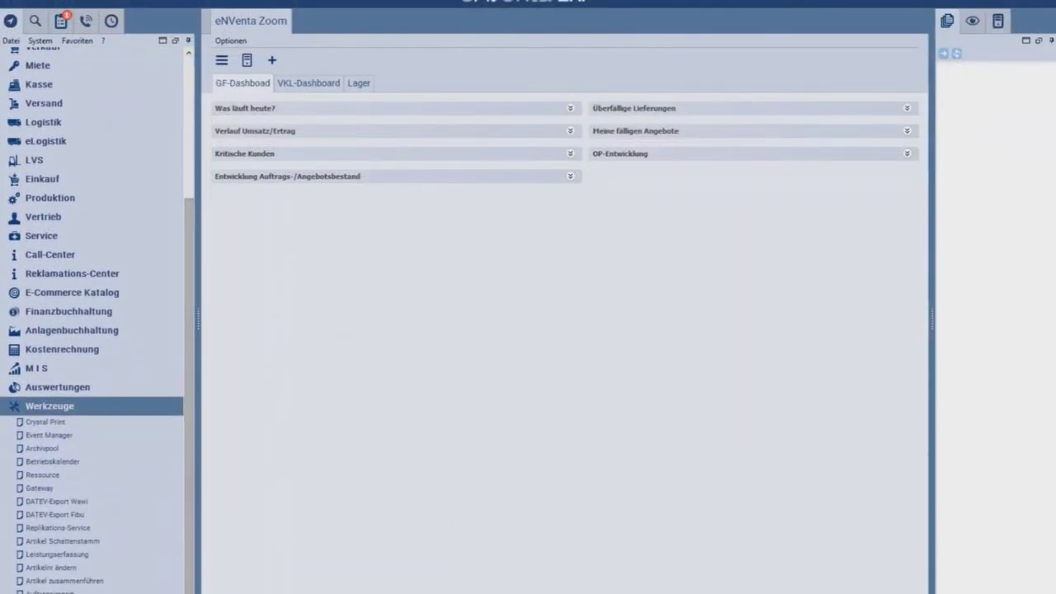
click(47, 424)
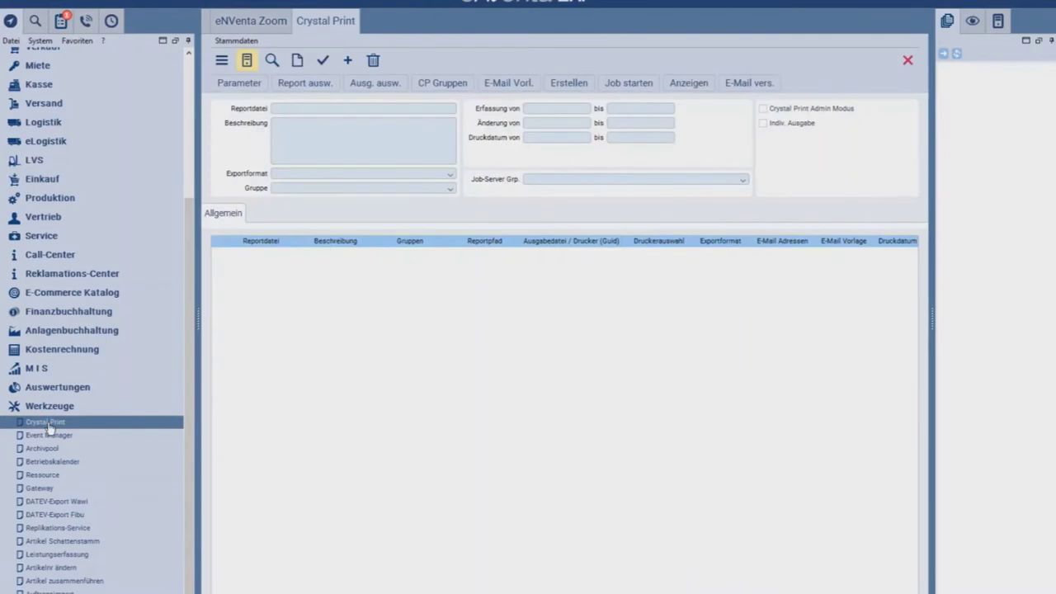
click(350, 63)
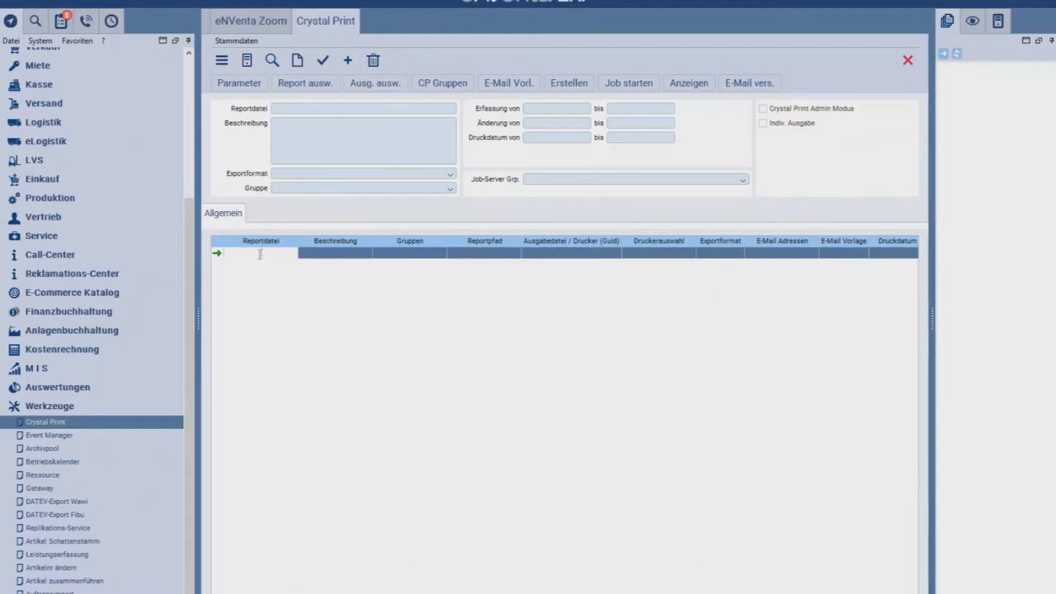
- Assign Gesperrte_Auftraege.rpt from the CrystalPrintReports/IN directory as the new entry's report file
click(311, 85)
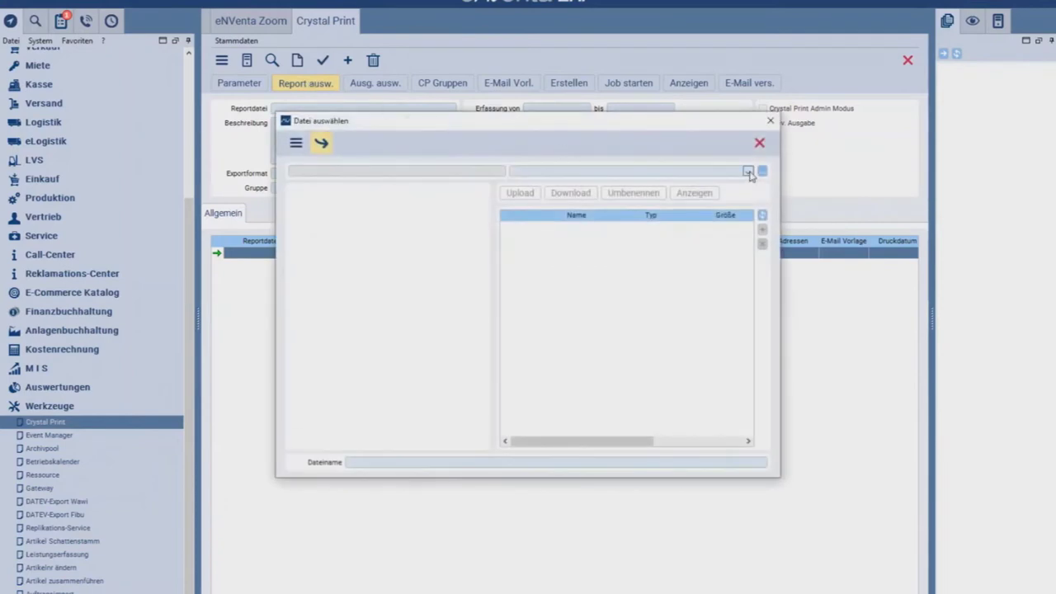
click(748, 172)
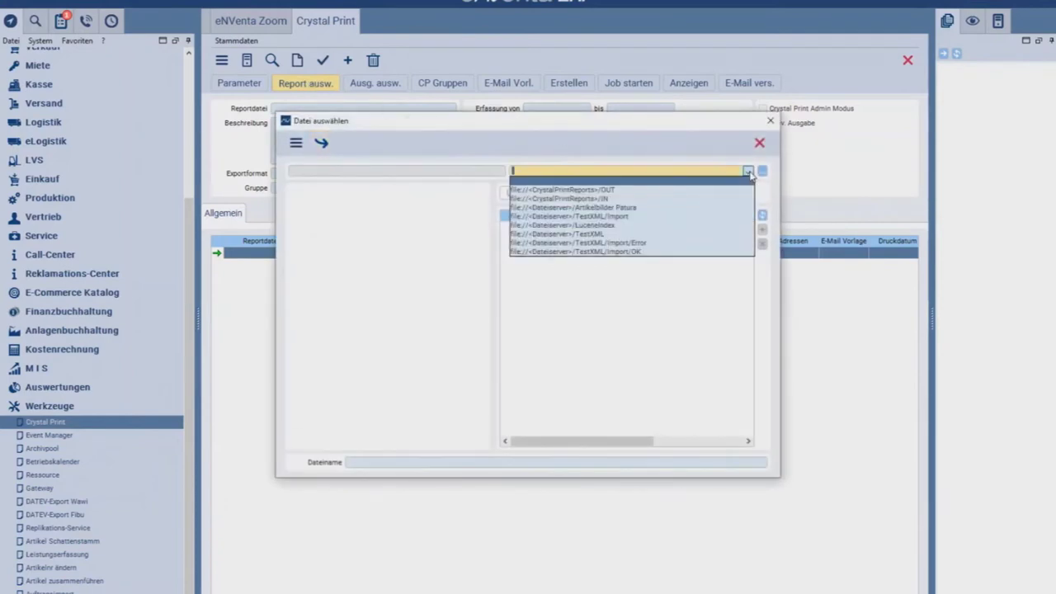
click(706, 198)
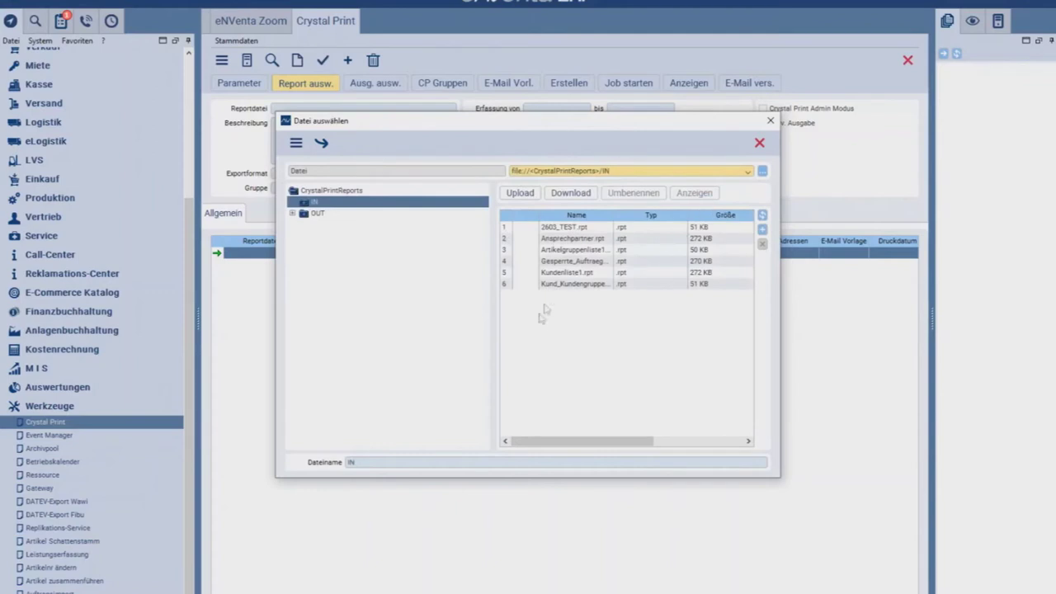
drag(617, 225, 660, 226)
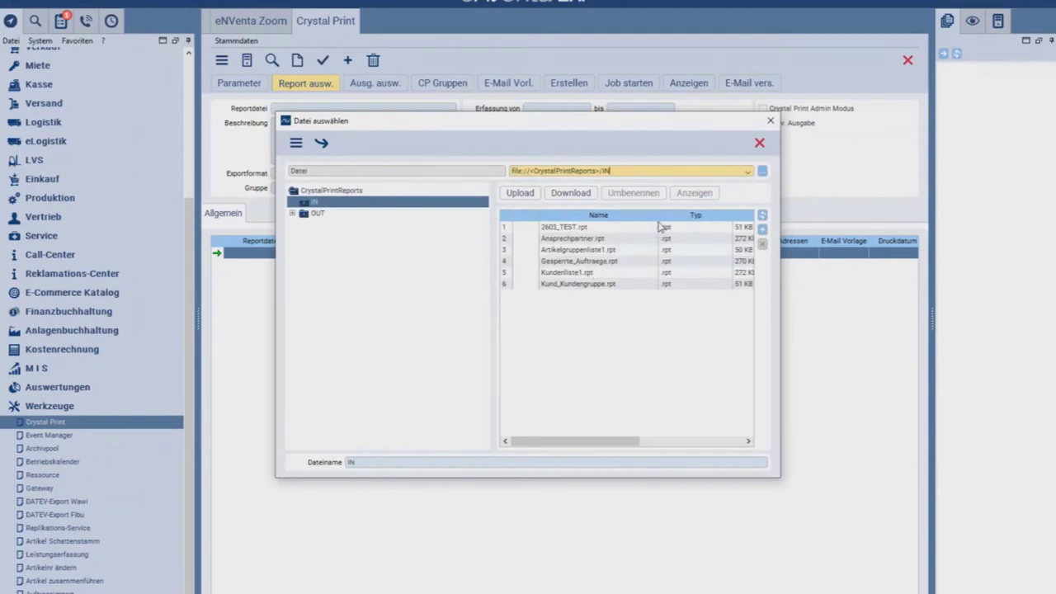
click(594, 263)
click(322, 144)
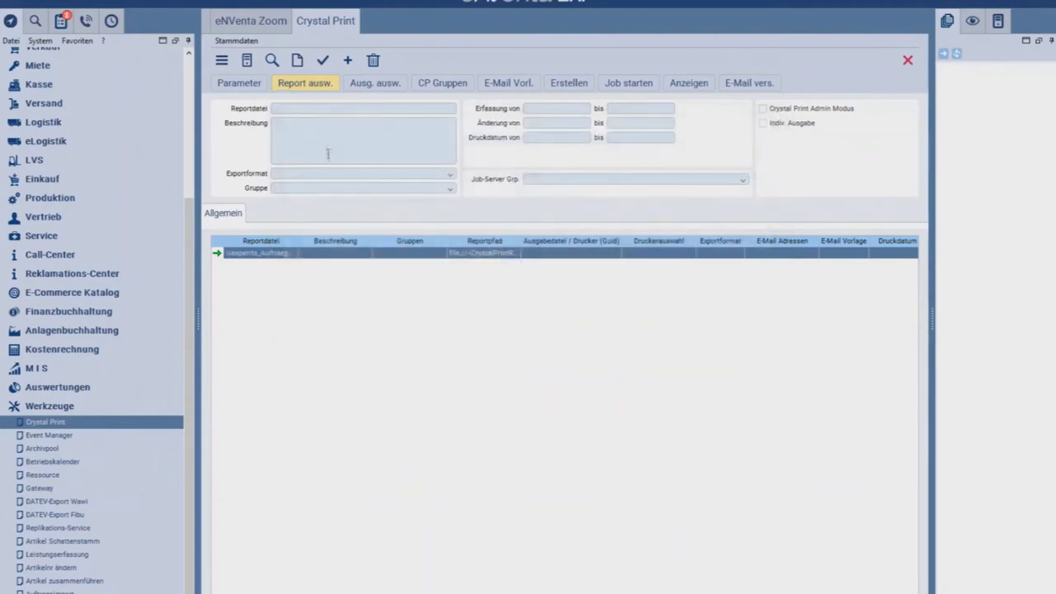
- Describe the report entry as GesperrteAufträge and choose the CrystalPrintReports/OUT directory for its output file
click(335, 253)
click(533, 254)
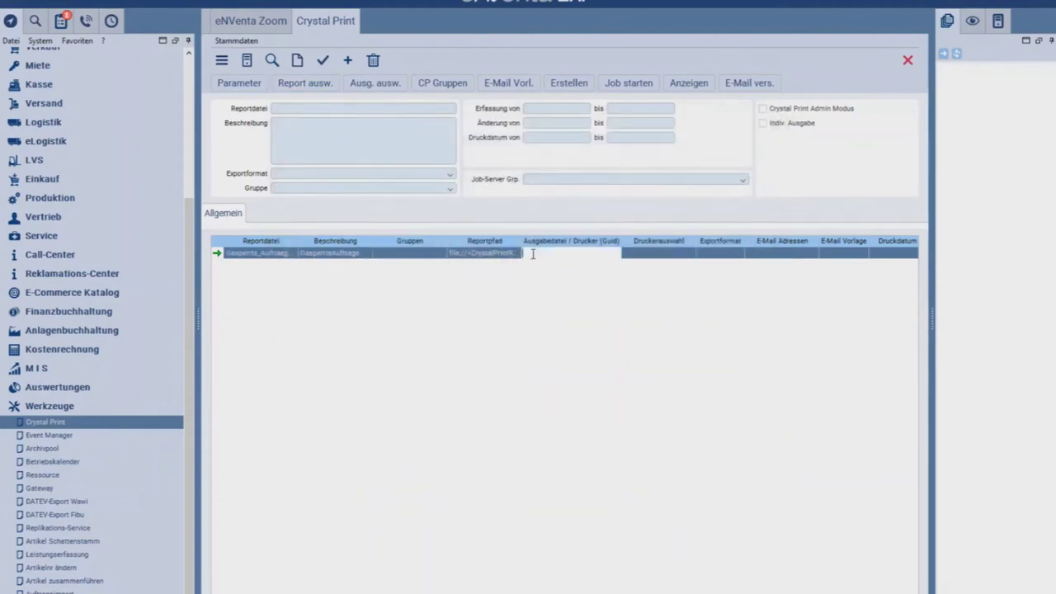
click(374, 84)
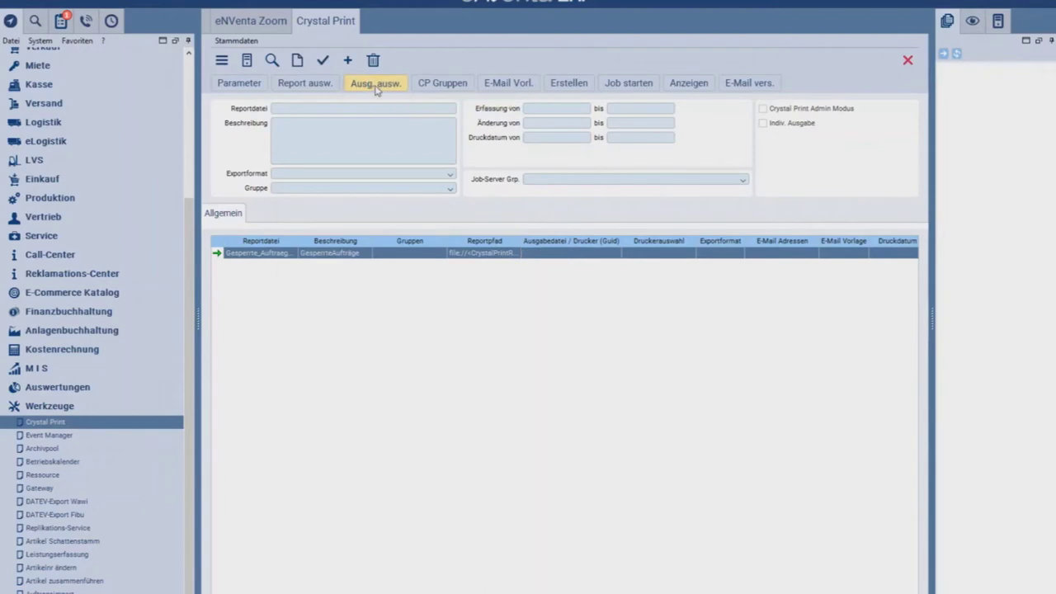
click(747, 172)
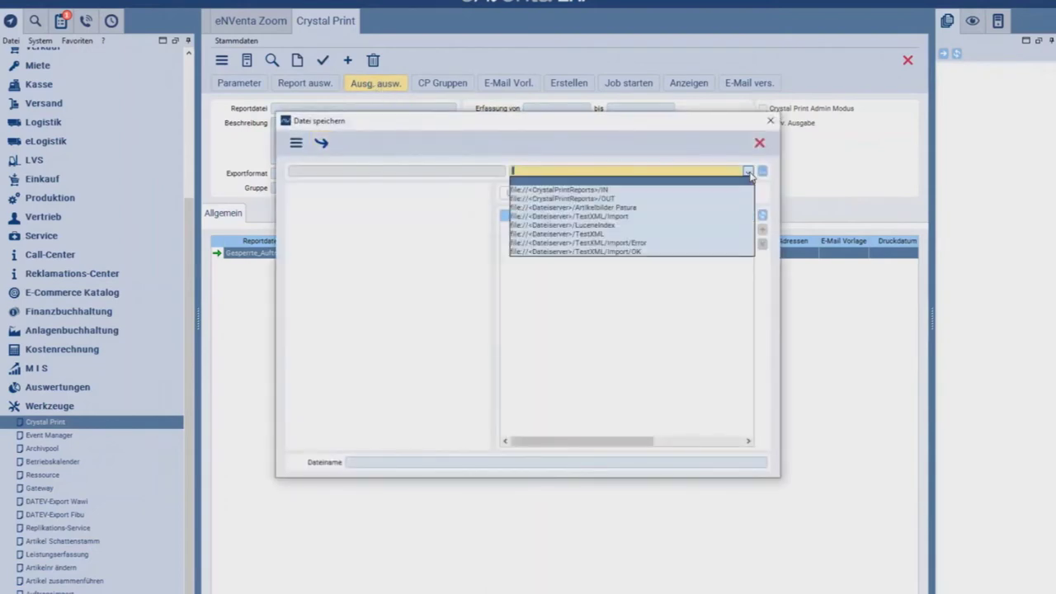
click(577, 200)
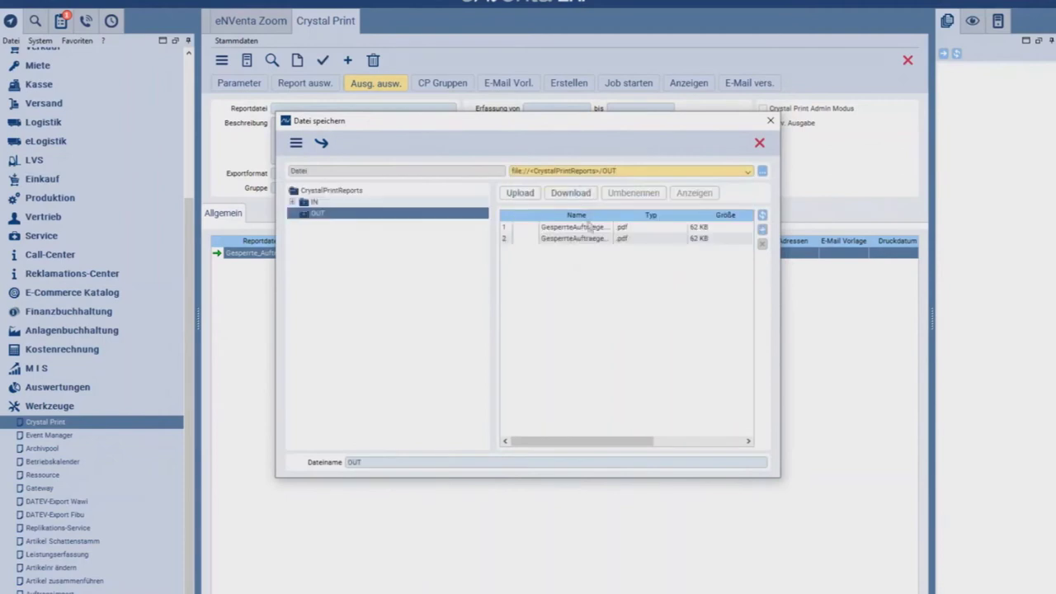
click(321, 144)
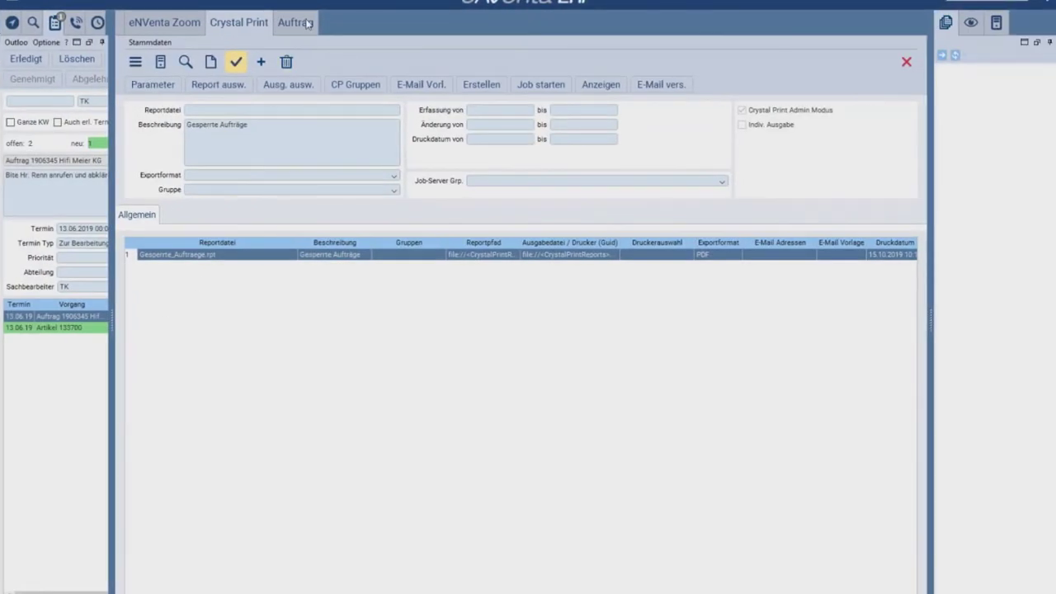
- Go to the open order and bring up its document template master (Vorlagenstamm)
click(307, 23)
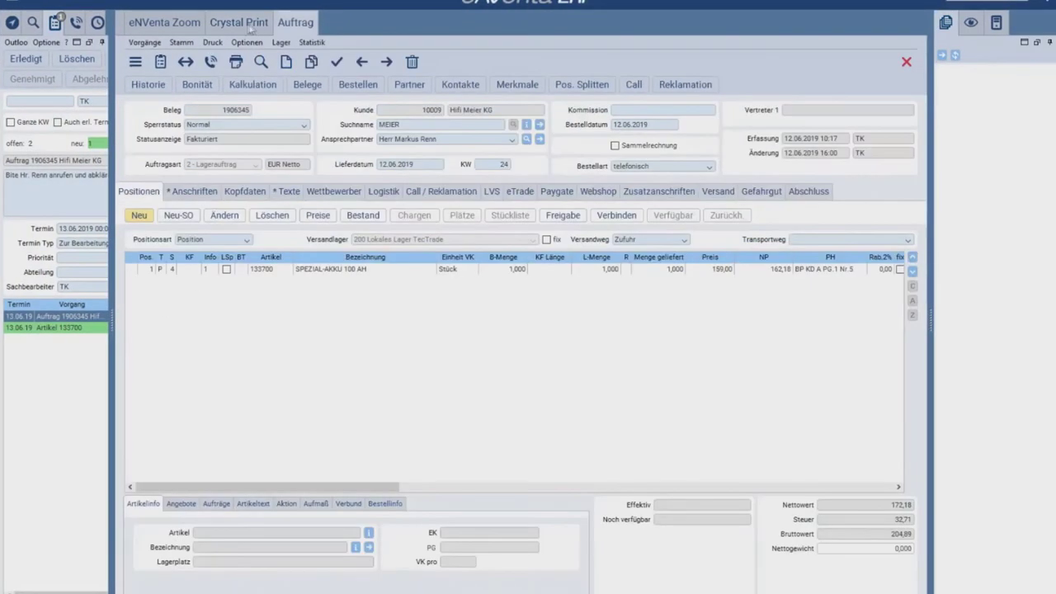
click(212, 43)
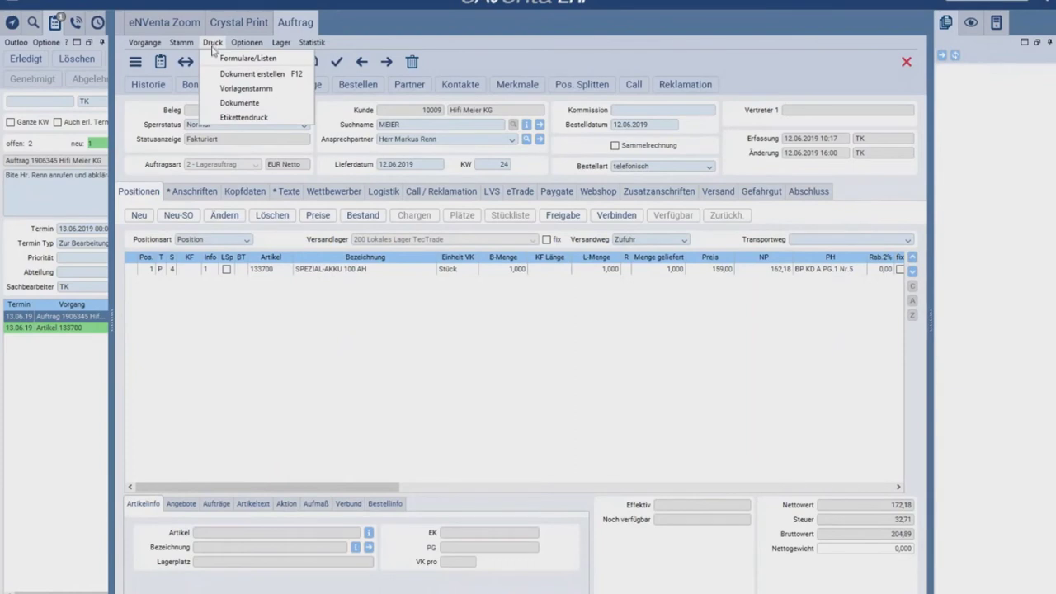
click(221, 89)
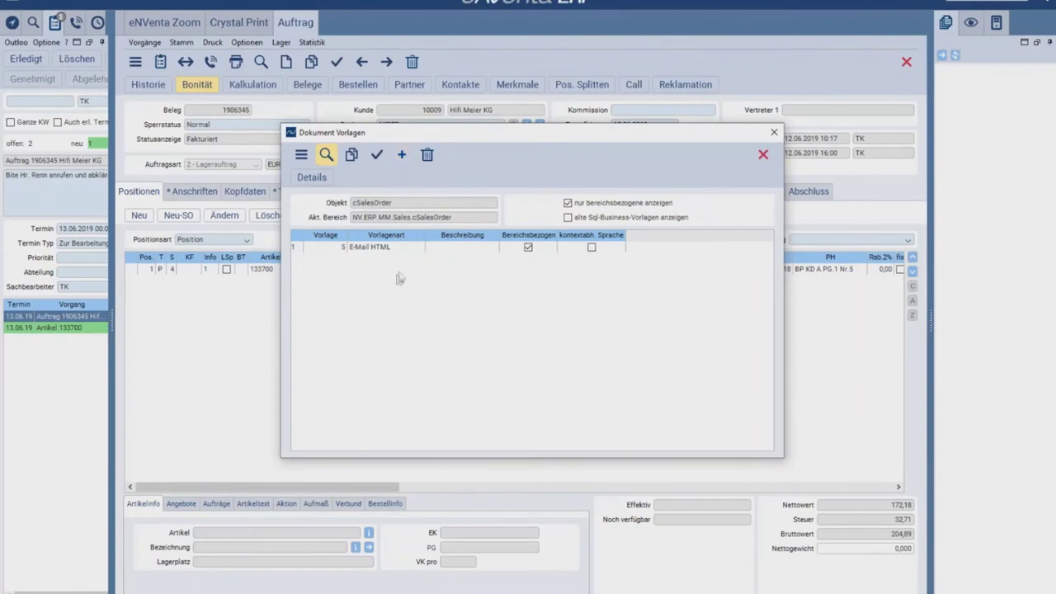
- Examine the details of the E-Mail HTML template, including its German version, and close them
click(363, 247)
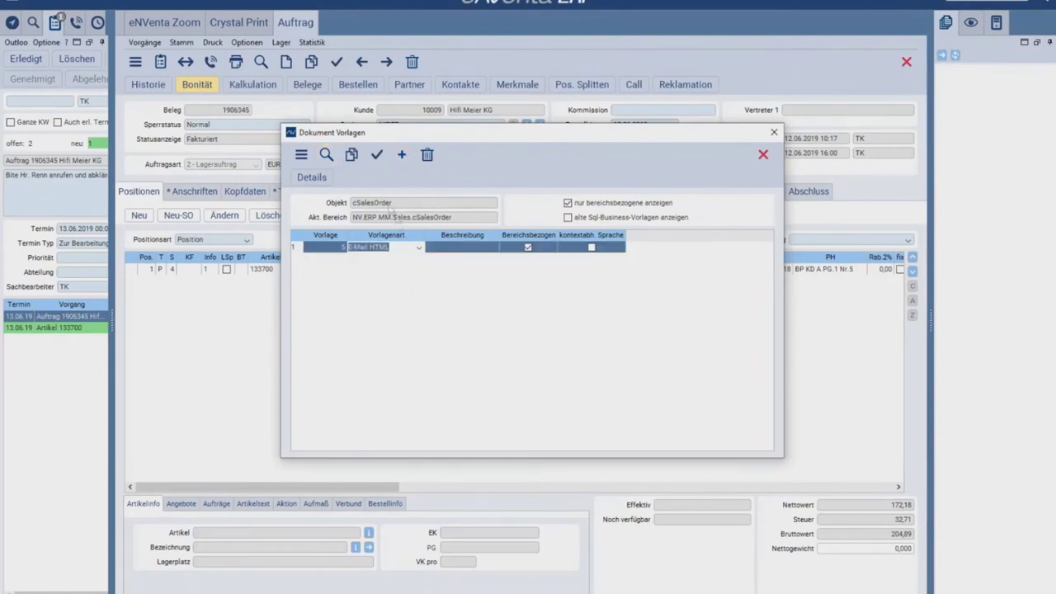
click(314, 178)
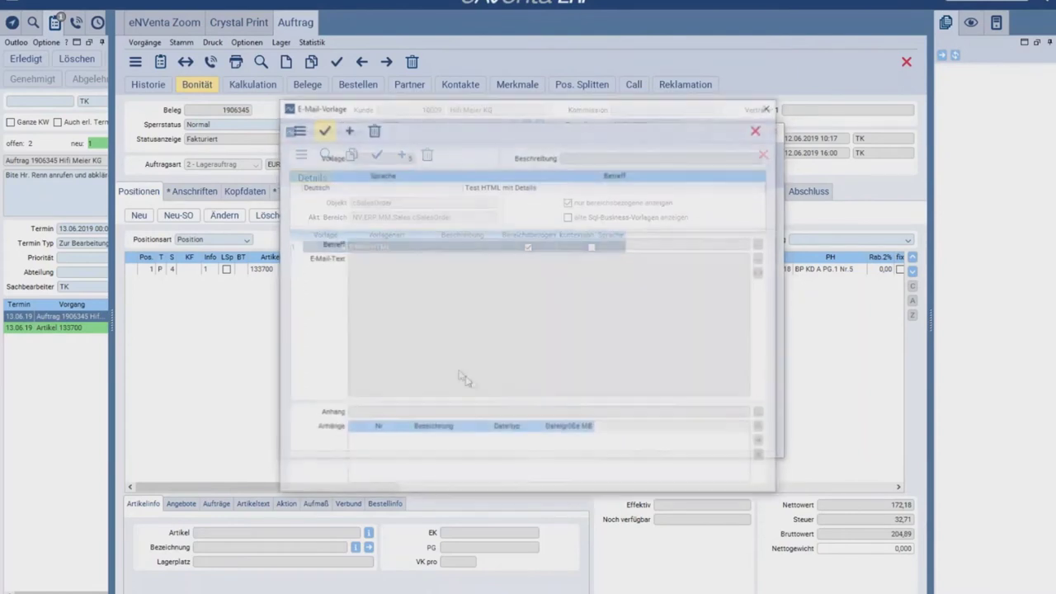
click(499, 188)
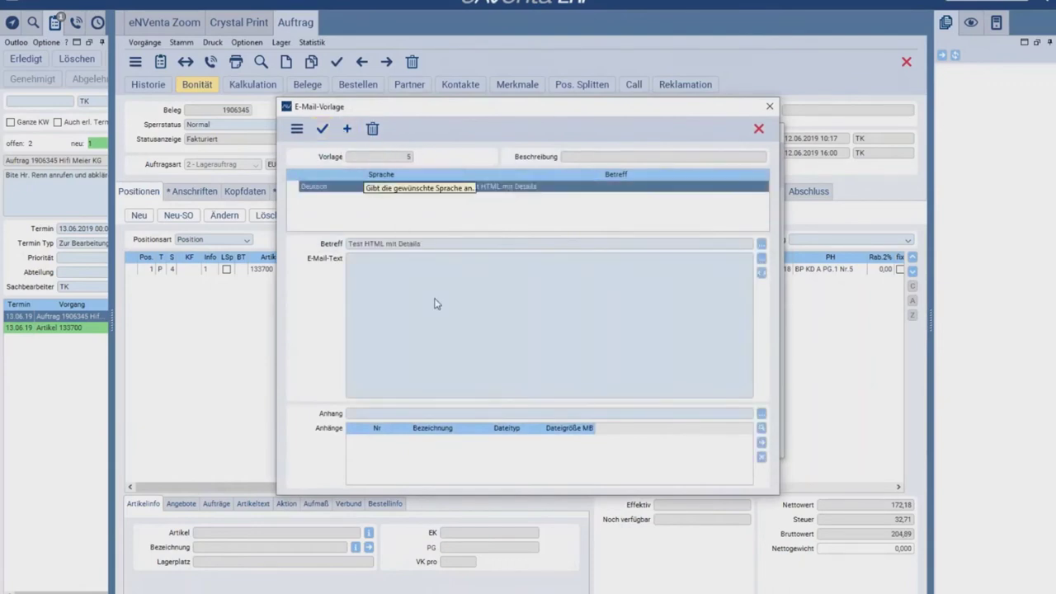
click(769, 106)
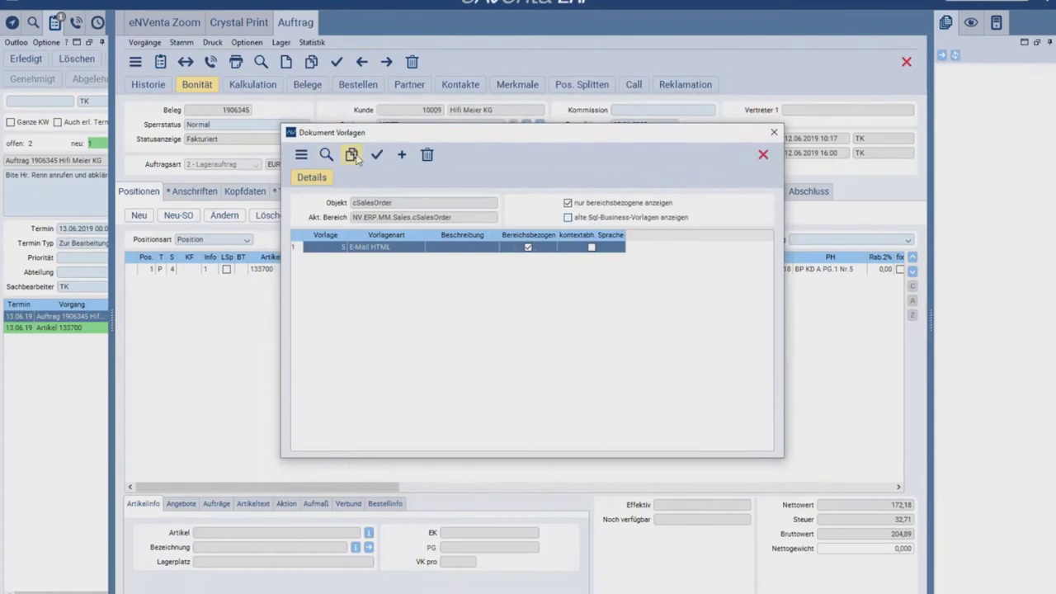
- Turn off the restriction to area-related templates and reload the document template list
click(328, 156)
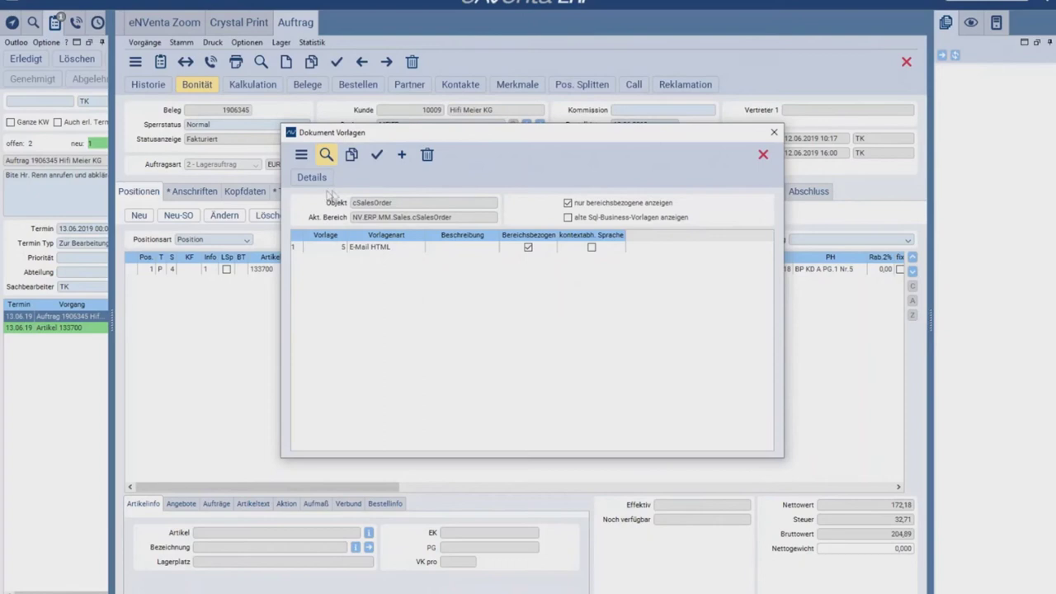
click(568, 203)
click(326, 155)
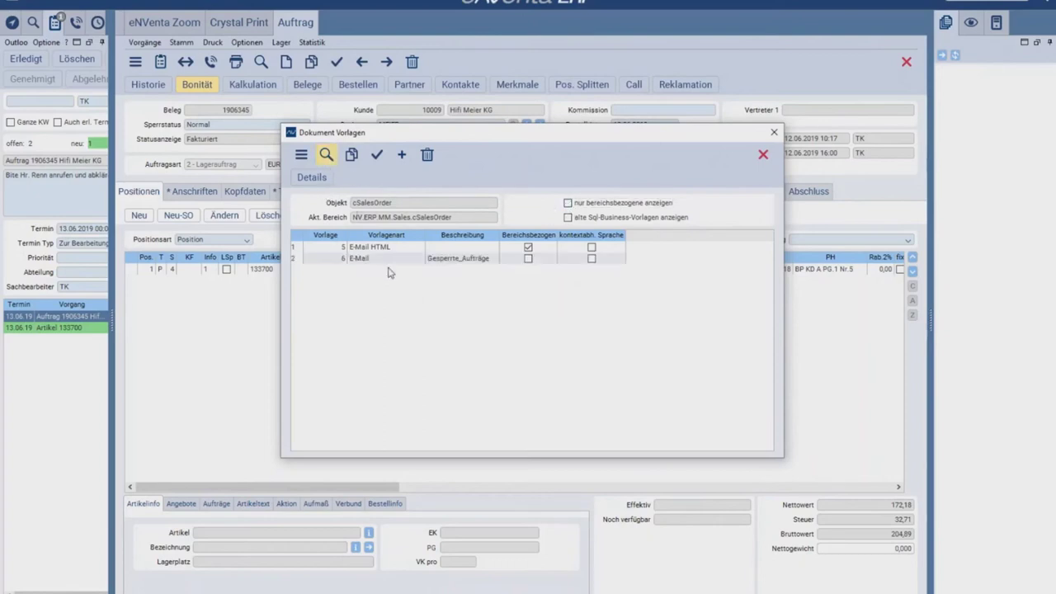
- Review the Gesperrte_Aufträge e-mail template's German subject and text, save the template, and close the template windows
click(439, 258)
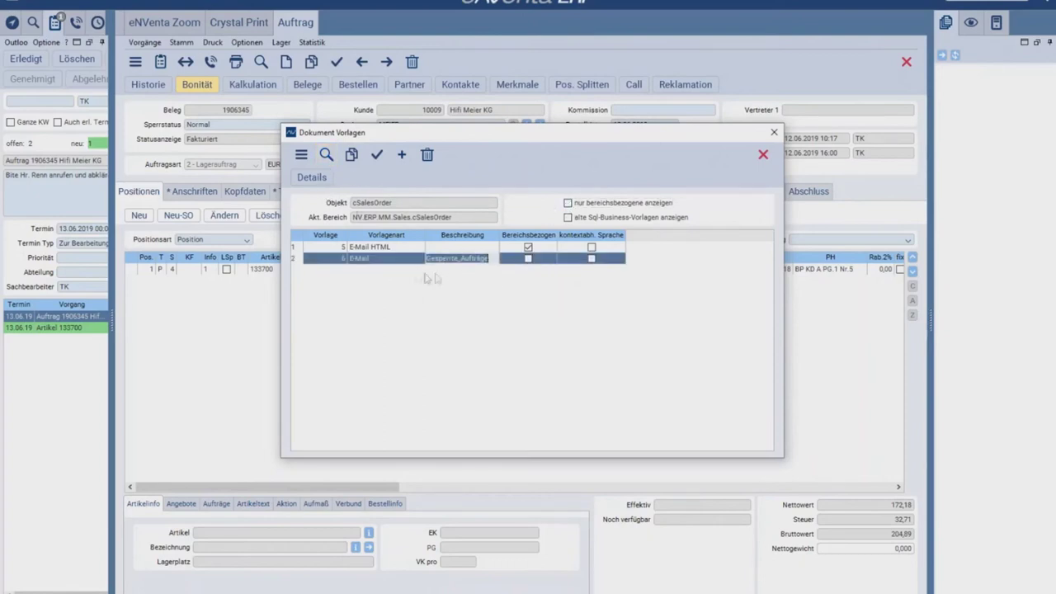
click(314, 179)
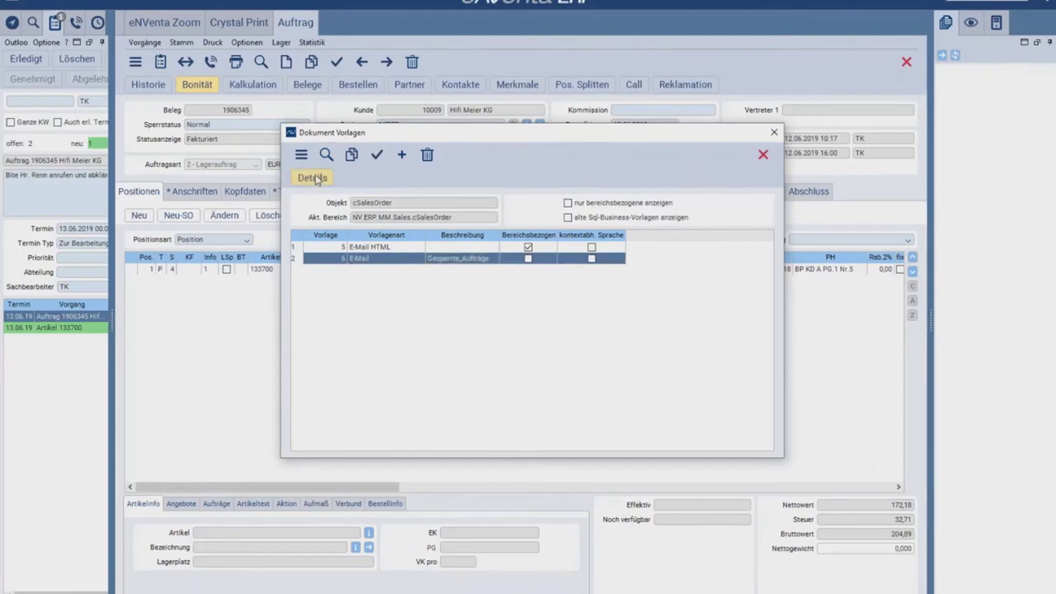
click(504, 188)
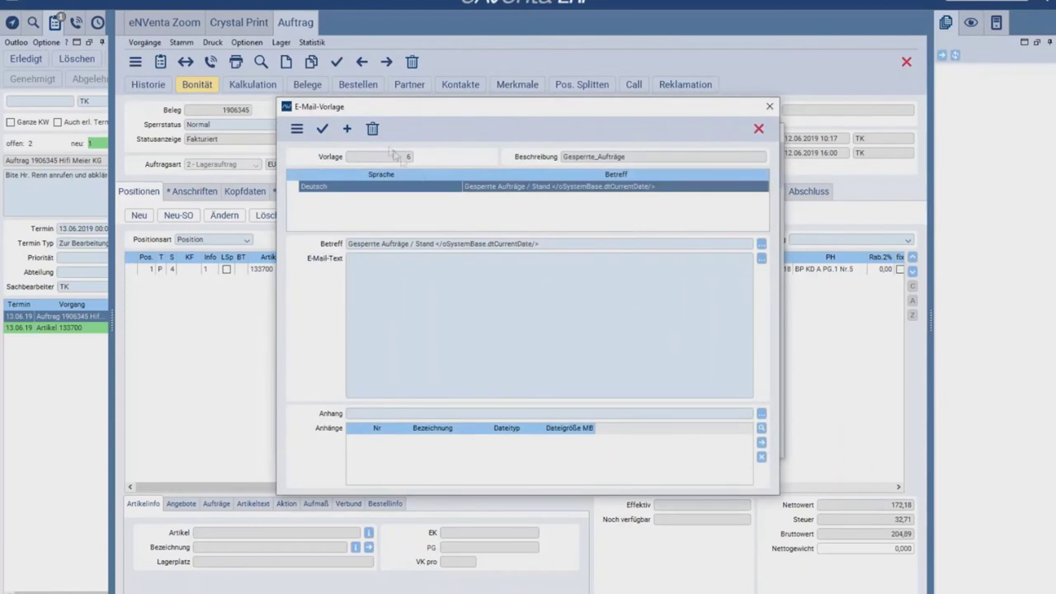
click(322, 130)
click(770, 107)
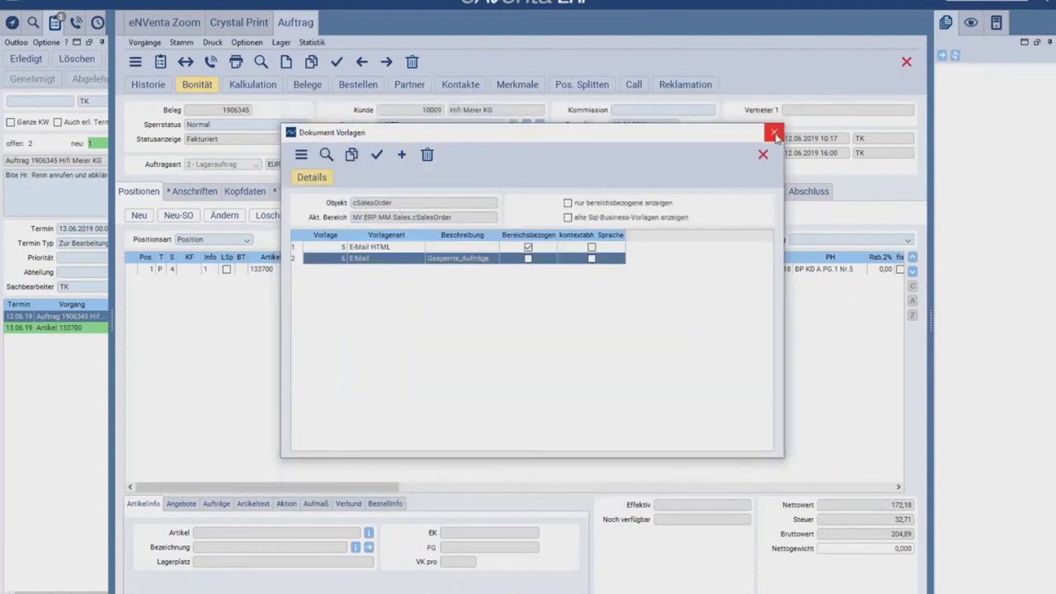
click(774, 133)
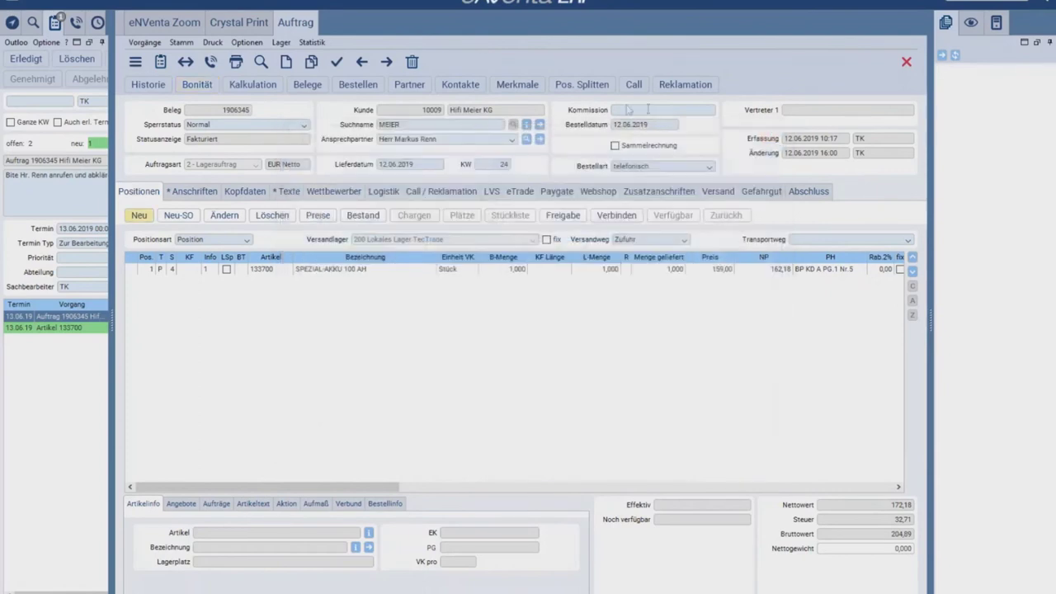
- Return to Crystal Print and assign the Gesperrte_Aufträge e-mail template to the Gesperrte_Auftraege.rpt report
click(232, 25)
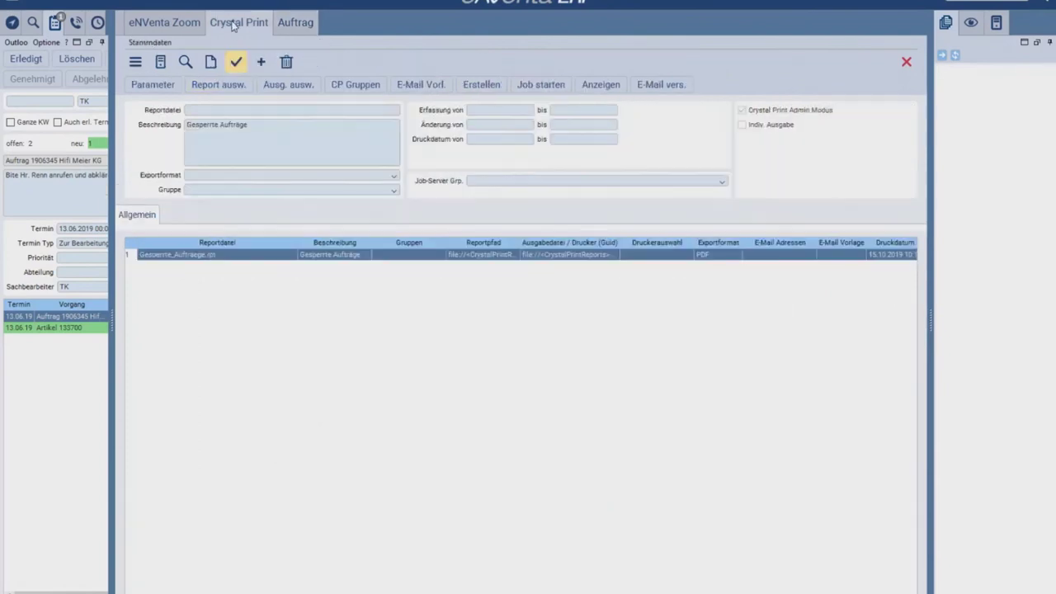
click(236, 256)
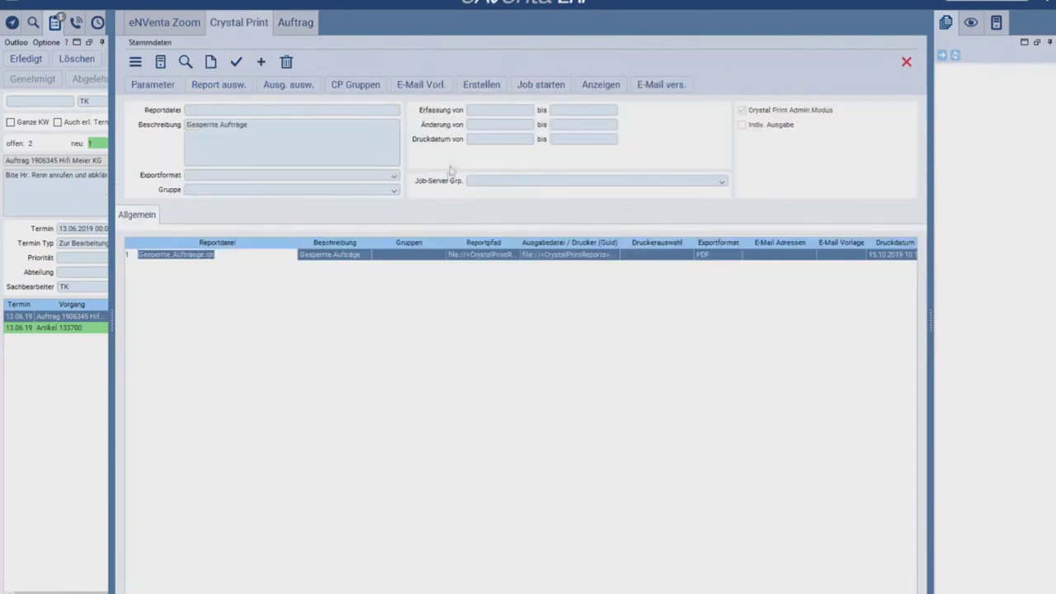
click(438, 85)
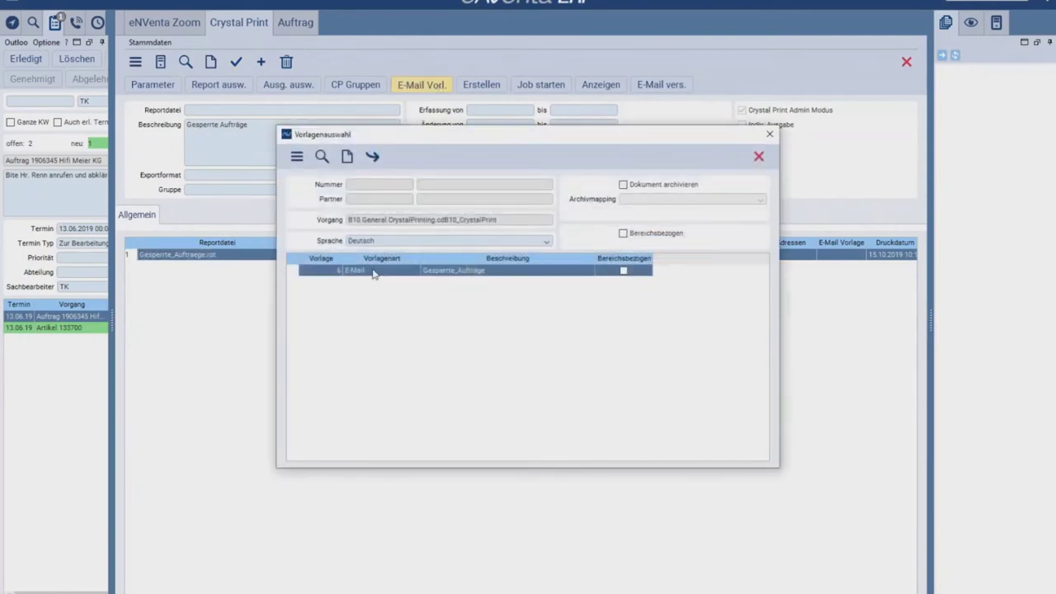
click(372, 156)
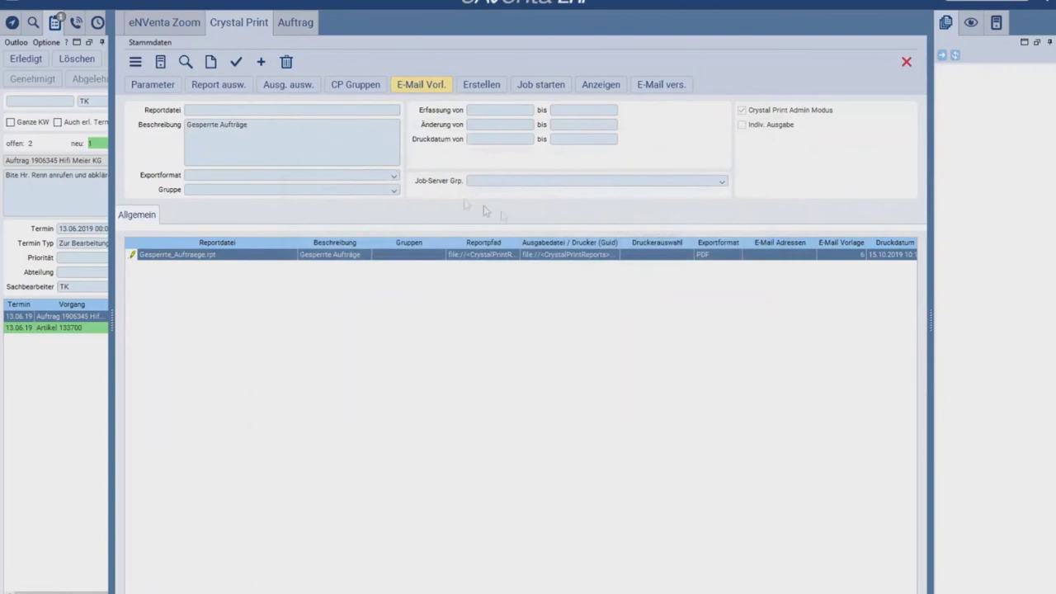
- Enter the recipient's e-mail address for the blocked-orders report and save the record
click(774, 256)
key(ctrl+v)
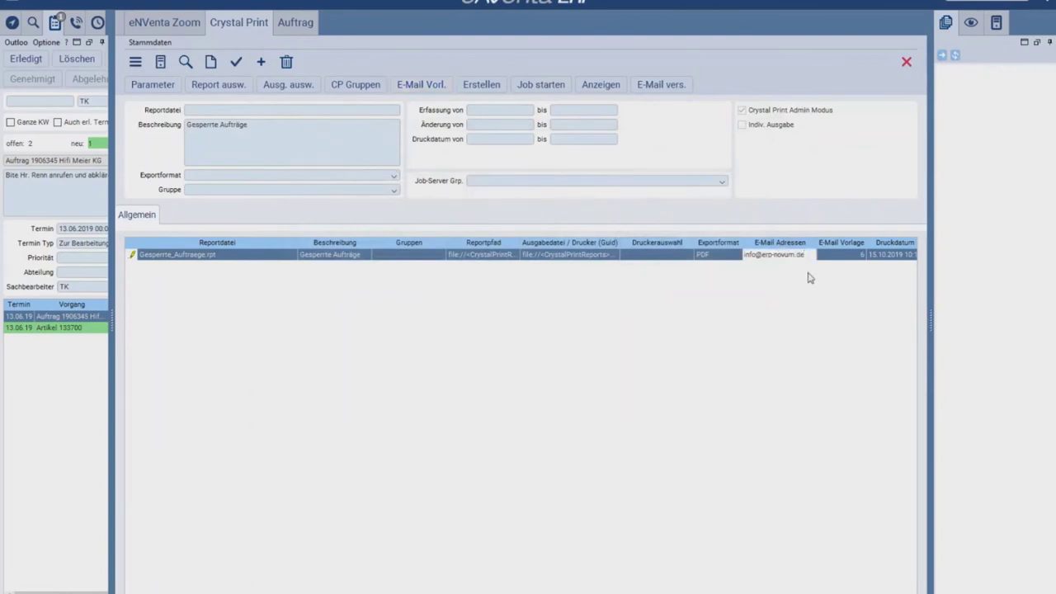
key(Tab)
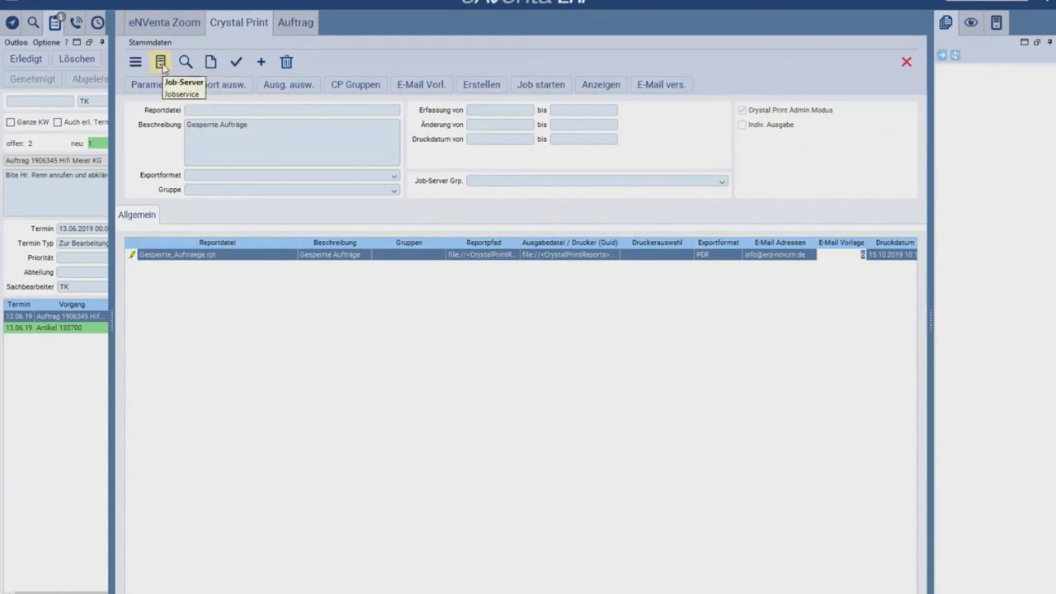
key(ctrl+s)
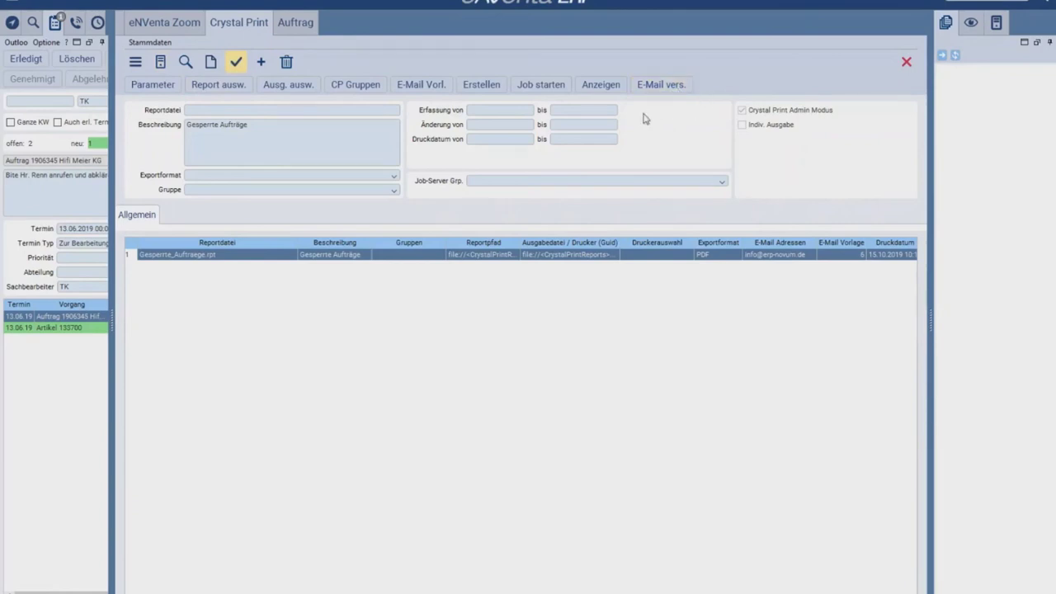
- Add a job-server job for the blocked-orders report, set its E-Mail senden parameter to 1, and save it
click(161, 64)
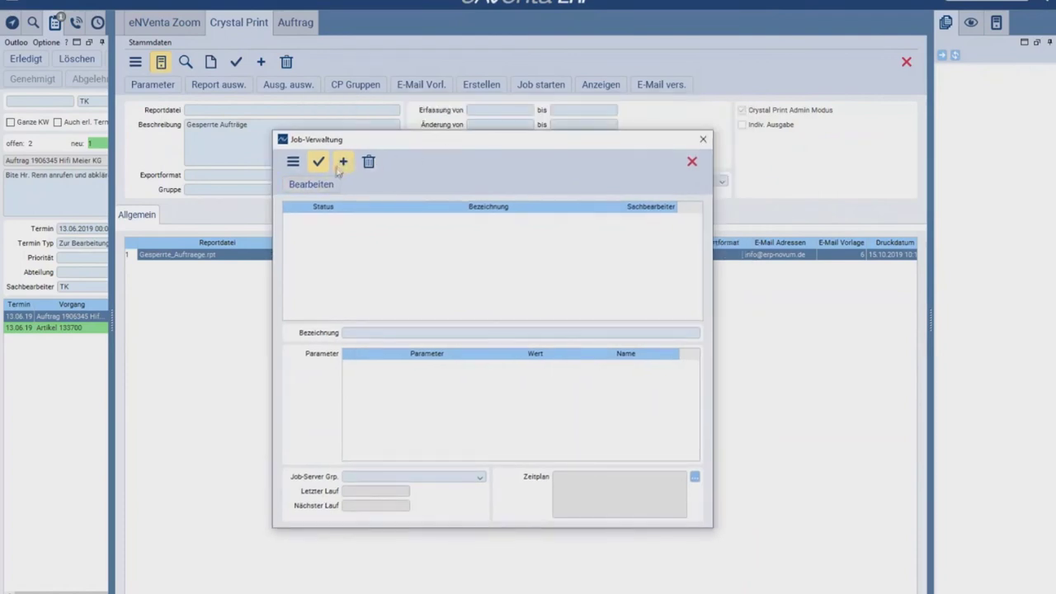
click(343, 161)
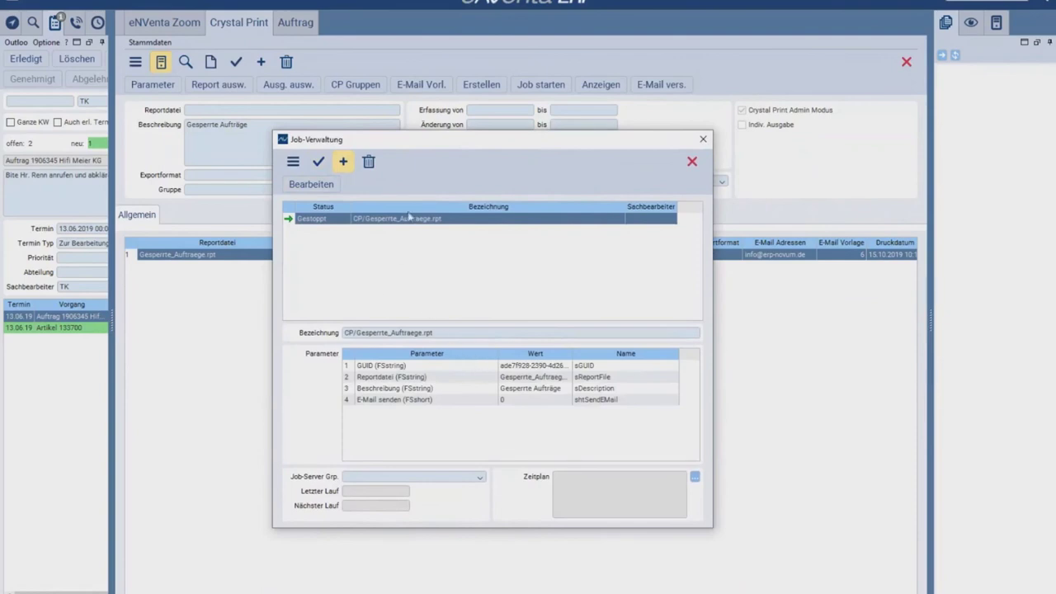
click(525, 401)
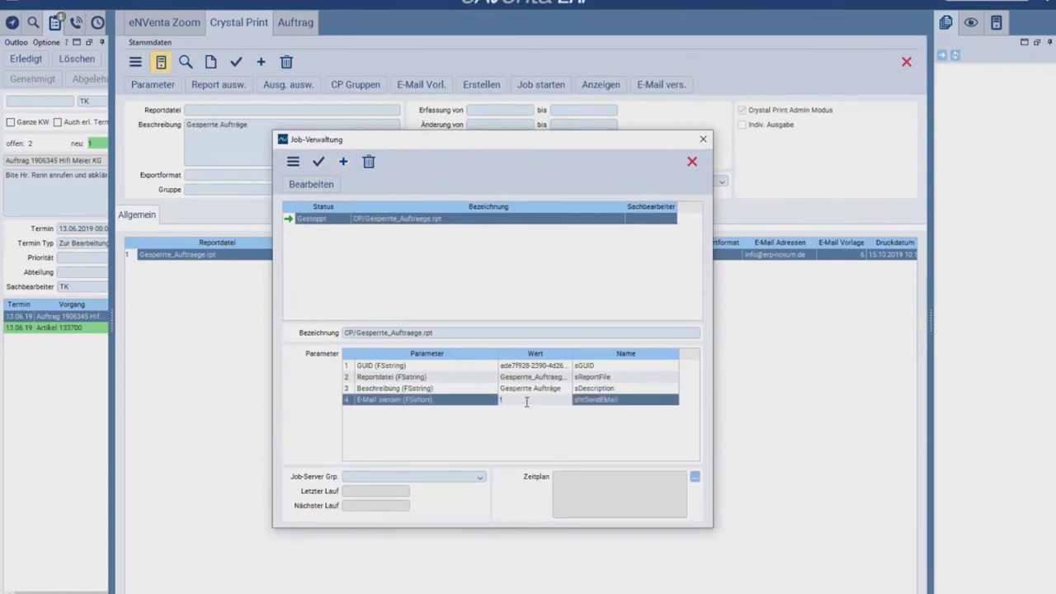
drag(574, 351, 595, 352)
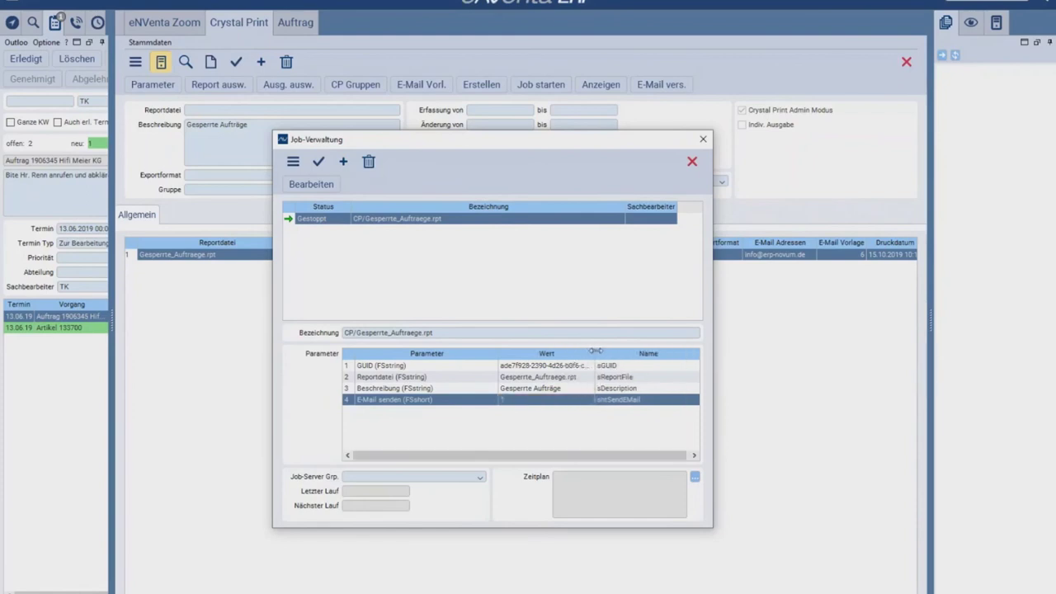
click(319, 162)
- Stop the active job so its schedule can be edited, and add a new entry to the Zeitplan
click(696, 478)
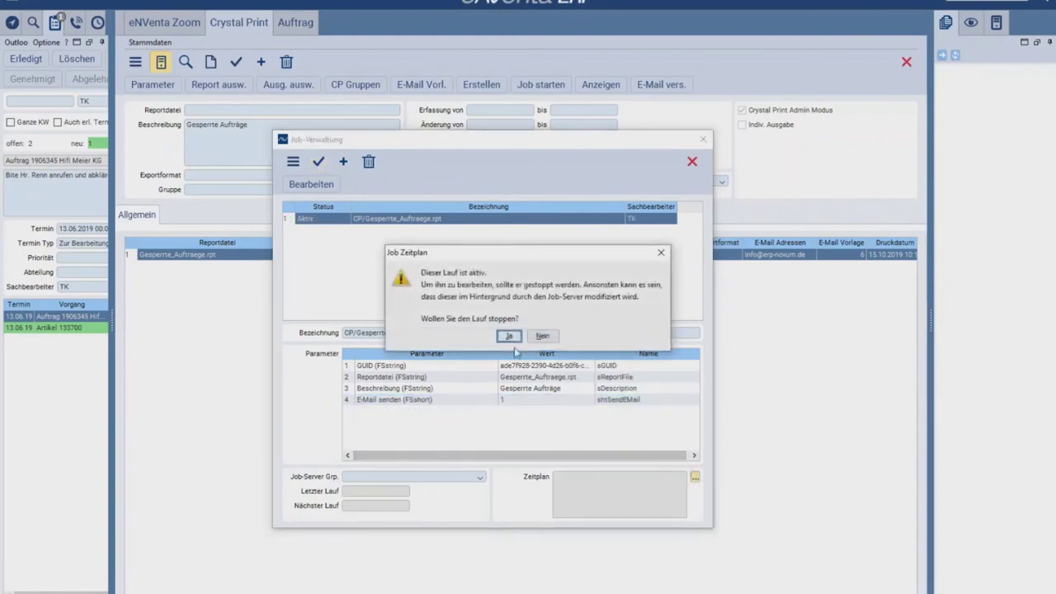
click(509, 337)
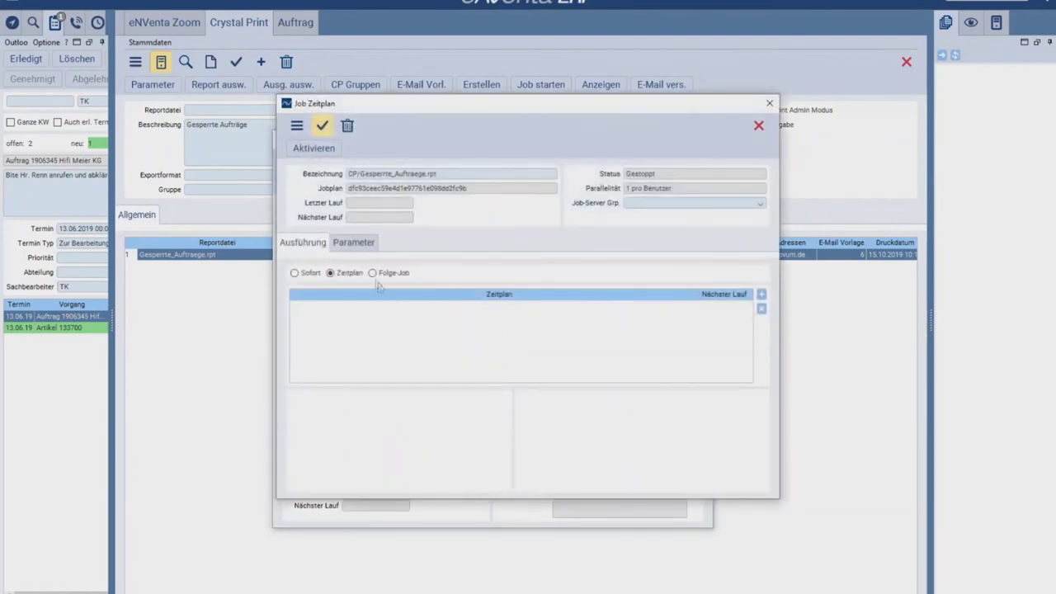
click(761, 294)
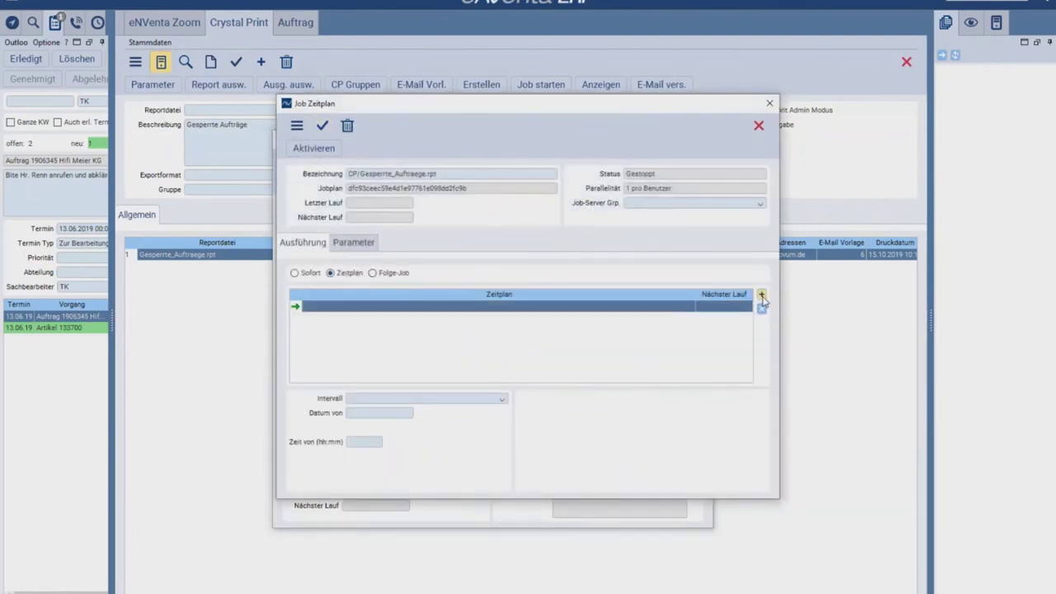
- Set the schedule entry's interval to Wöchentlich with start date 16.10.2019 and no end date
click(502, 399)
click(426, 437)
click(363, 412)
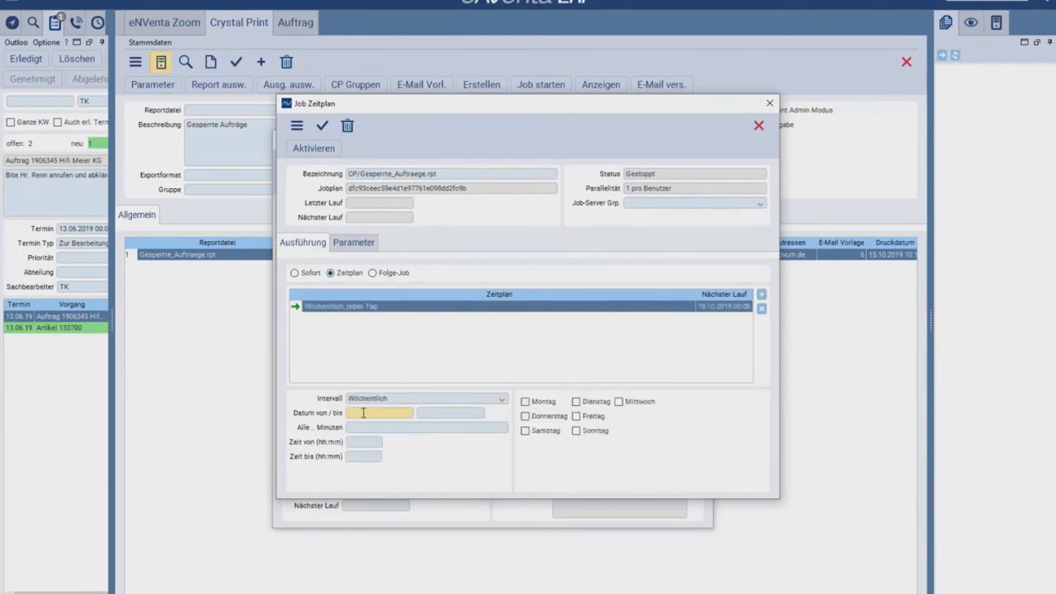
text(+1)
key(Tab)
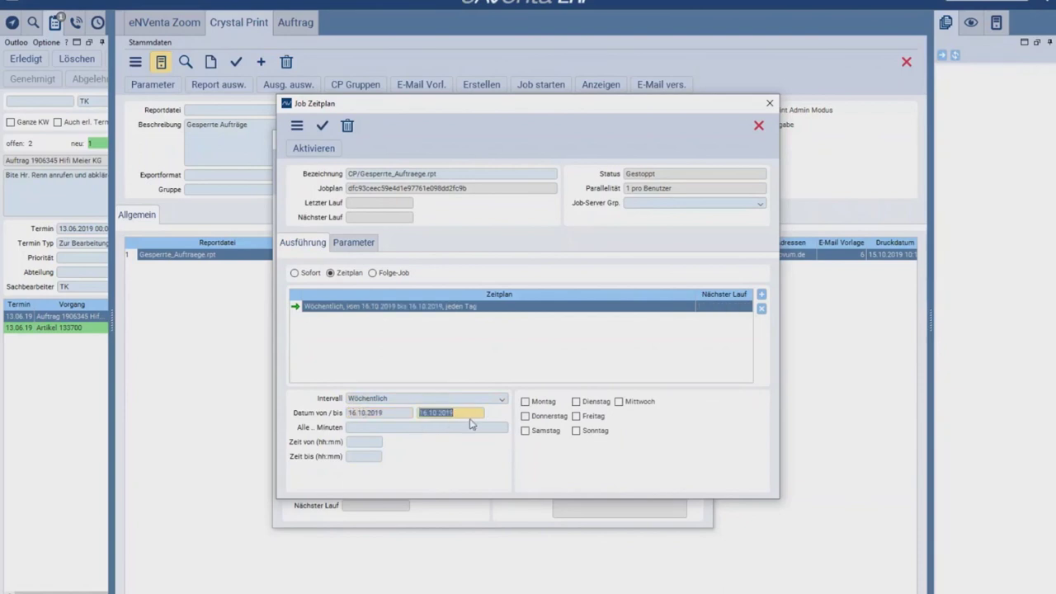
key(BackSpace)
- Restrict the weekly schedule to Montag, Dienstag, Mittwoch, Donnerstag and Freitag
click(544, 402)
click(591, 402)
click(636, 402)
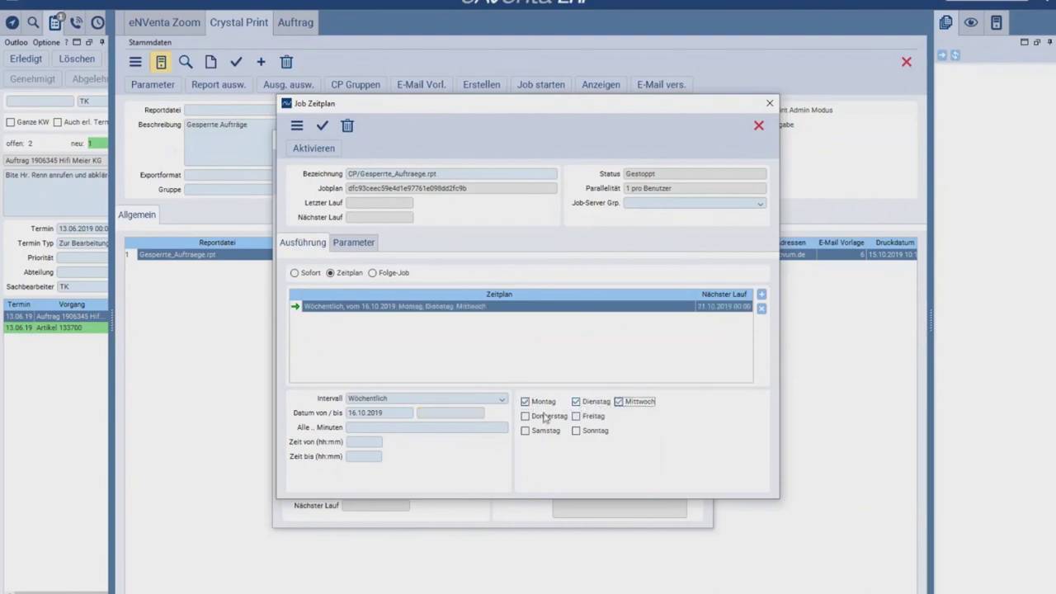
click(526, 417)
click(579, 416)
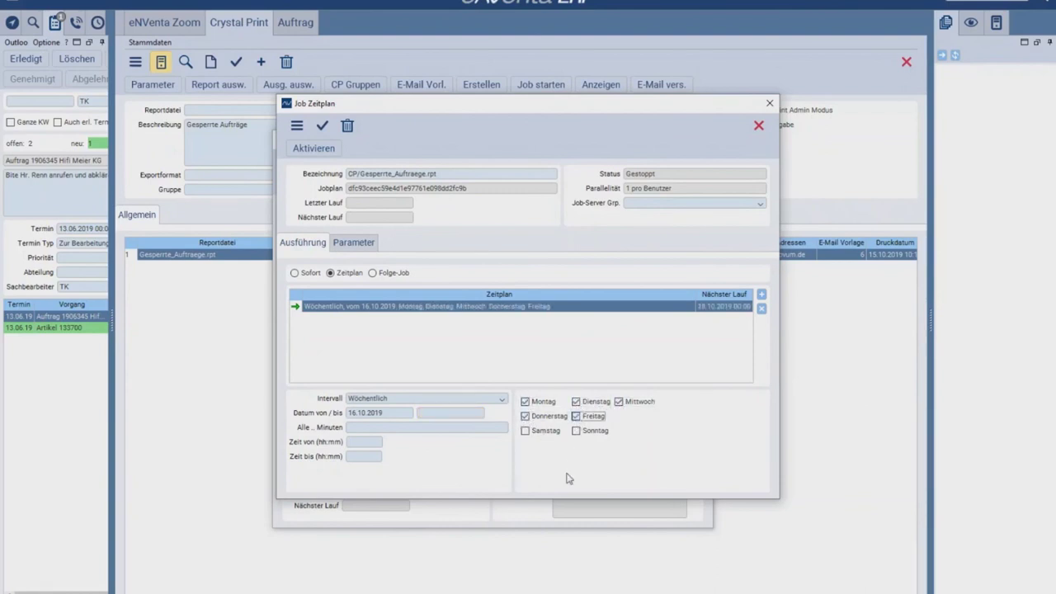
- Set the schedule's start time to 08:00, leave the end time empty, and save the job schedule
click(362, 444)
key(Tab)
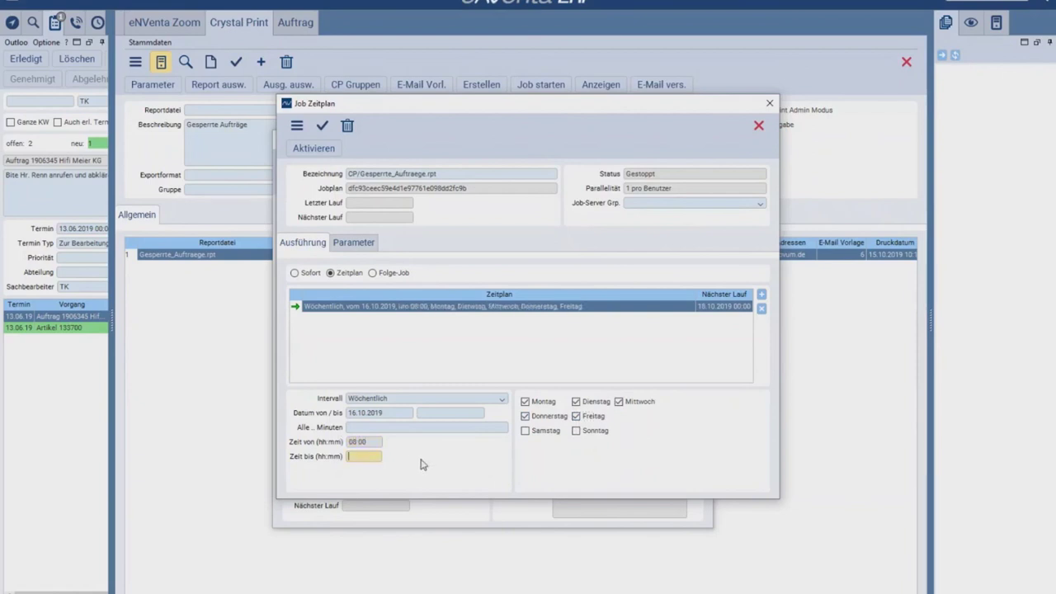
key(Tab)
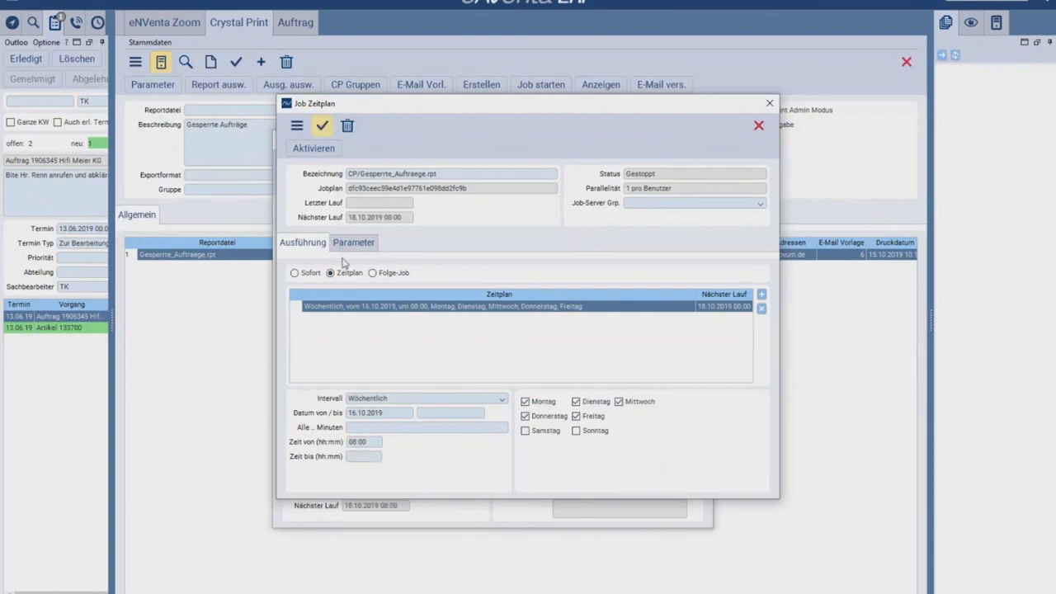